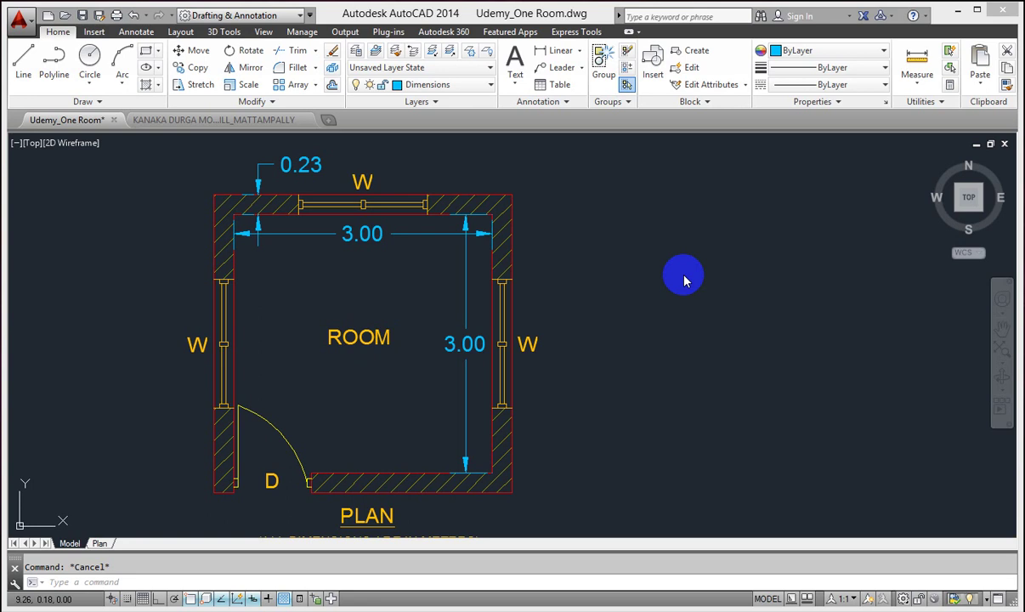
Switch to the Plan layout, showing the room plan in its PLAN viewport on paper.
left_click(68, 547)
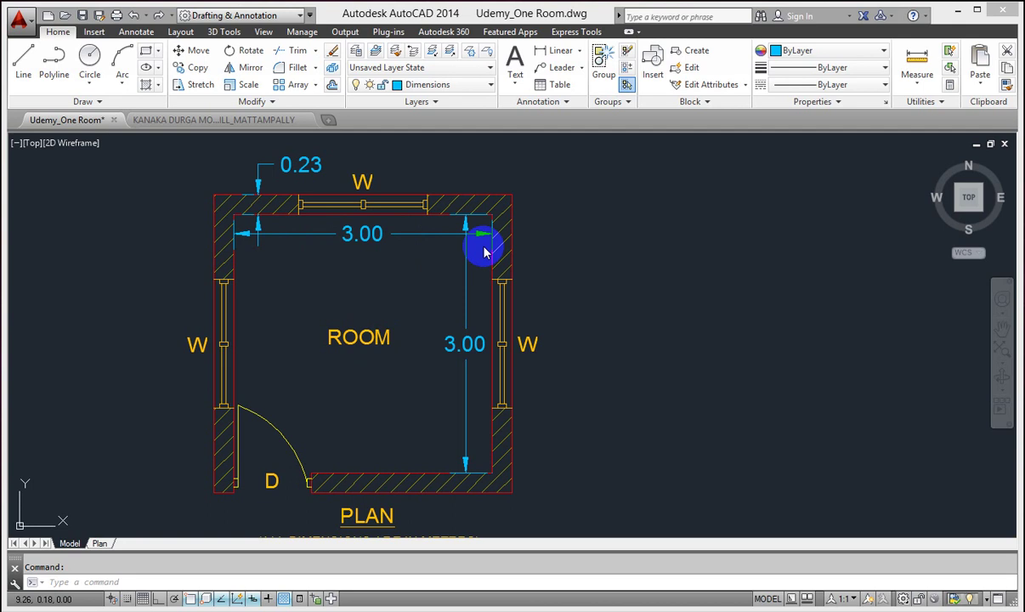
left_click(74, 548)
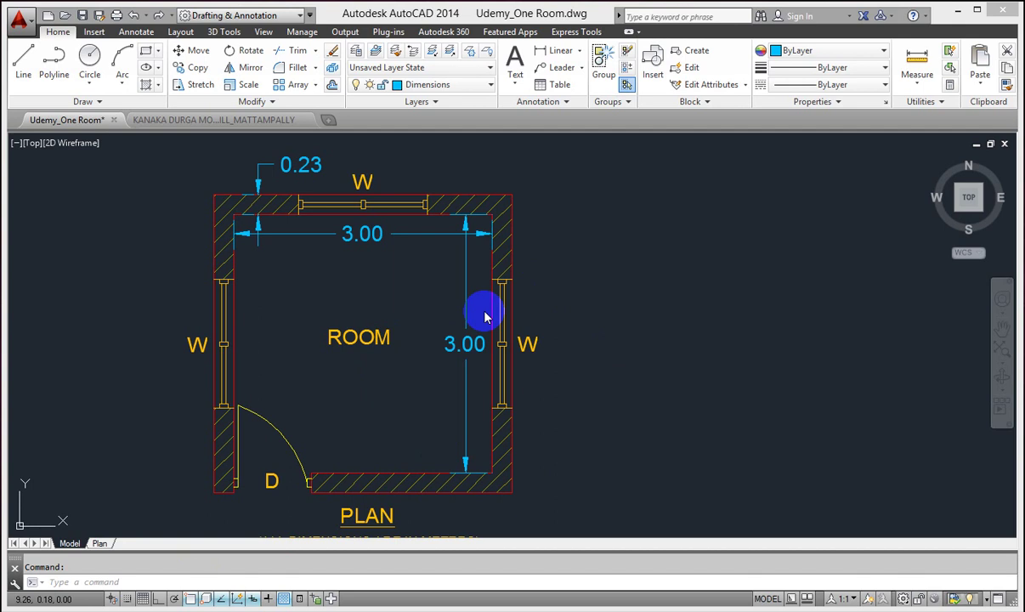
left_click(101, 546)
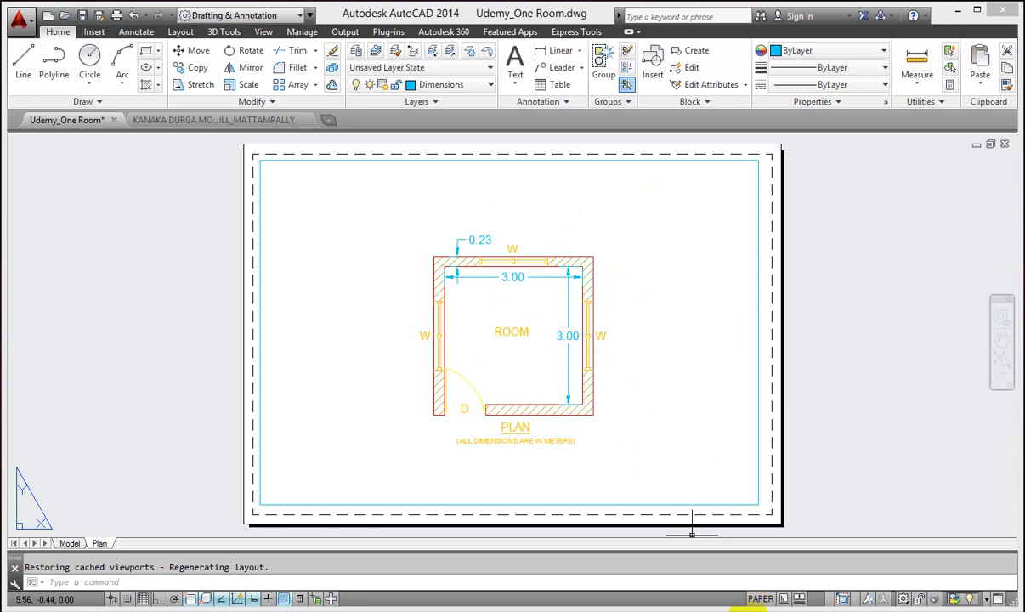
Go briefly to model space, then come back to the Plan layout sheet.
left_click(70, 543)
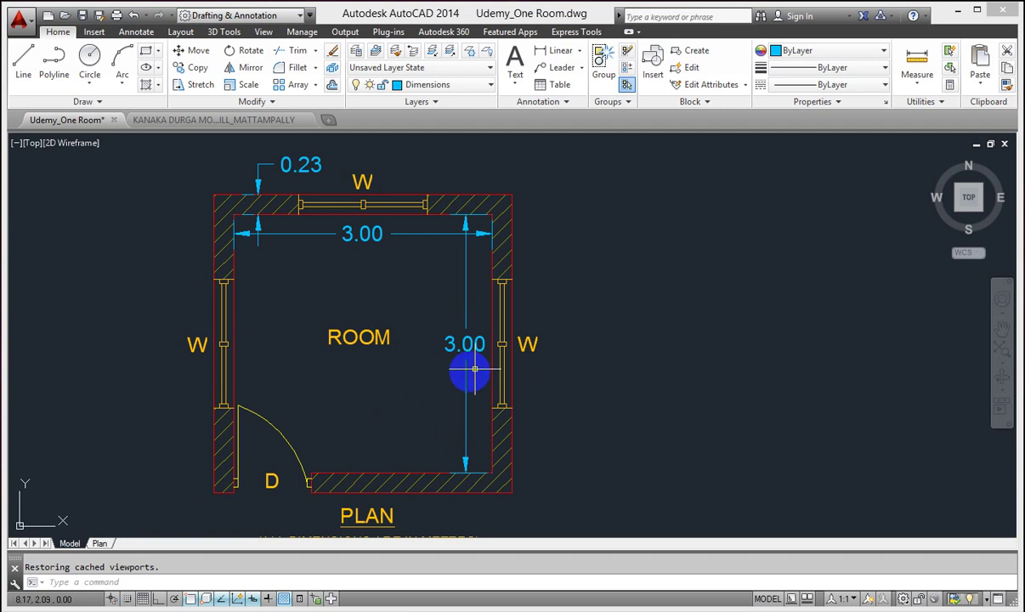
left_click(102, 544)
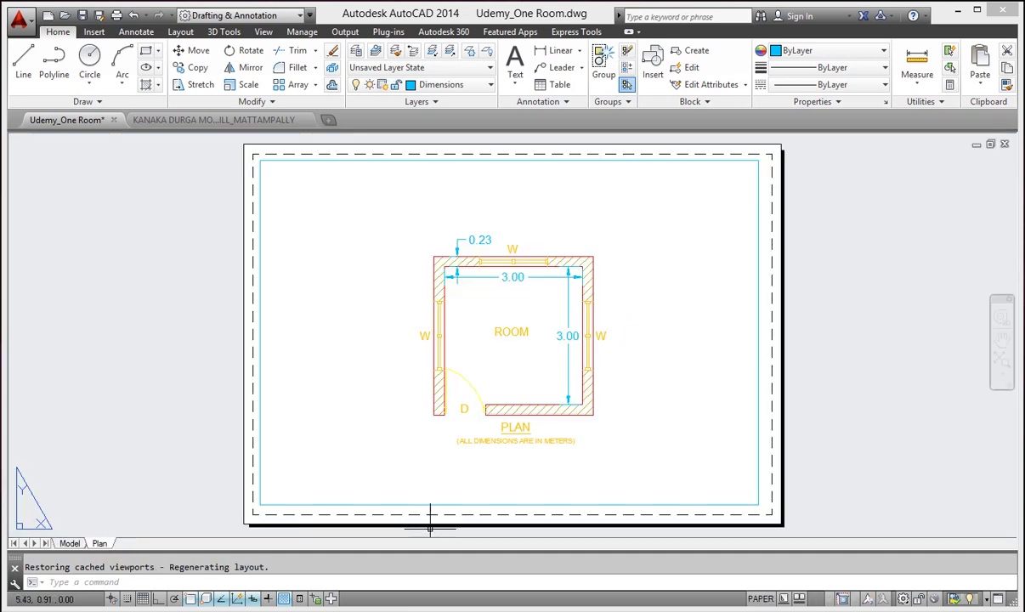
Begin renaming the Plan layout, then cancel so its name stays unchanged.
right_click(99, 544)
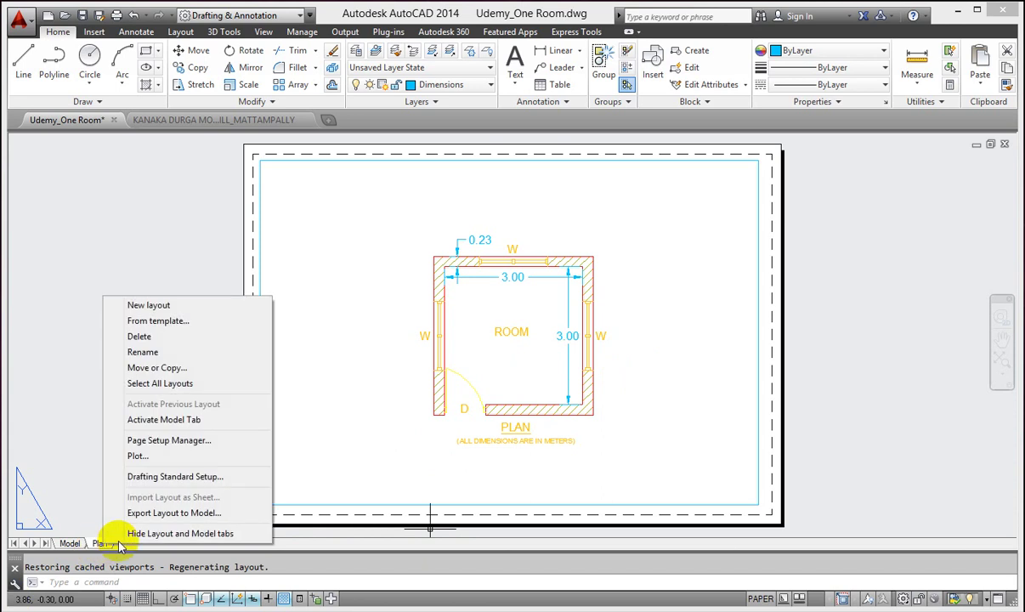
left_click(154, 357)
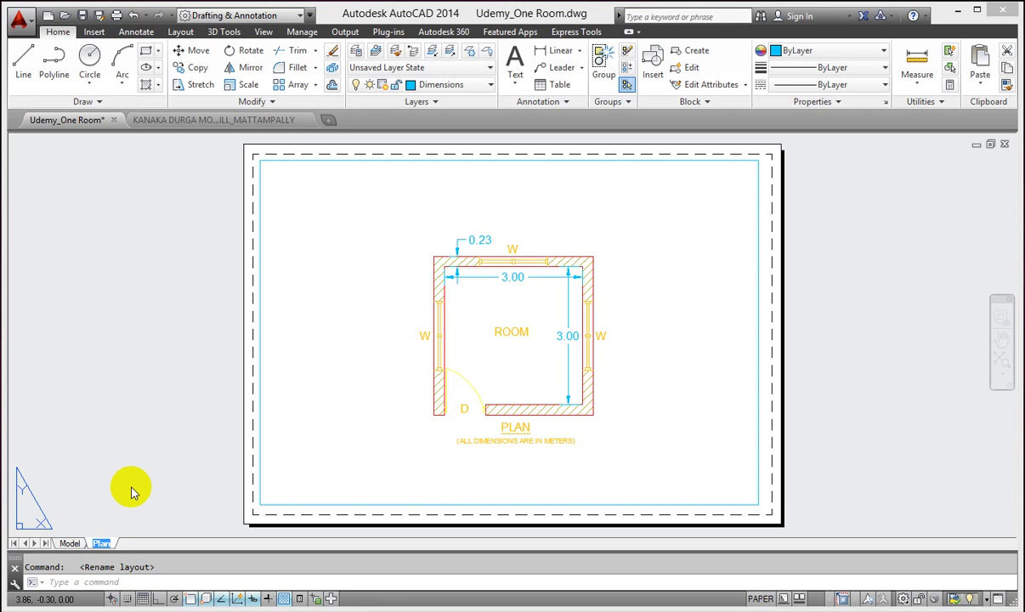
key("Escape")
Switch to model space and dismiss the layout tab's shortcut menu.
left_click(73, 544)
right_click(68, 544)
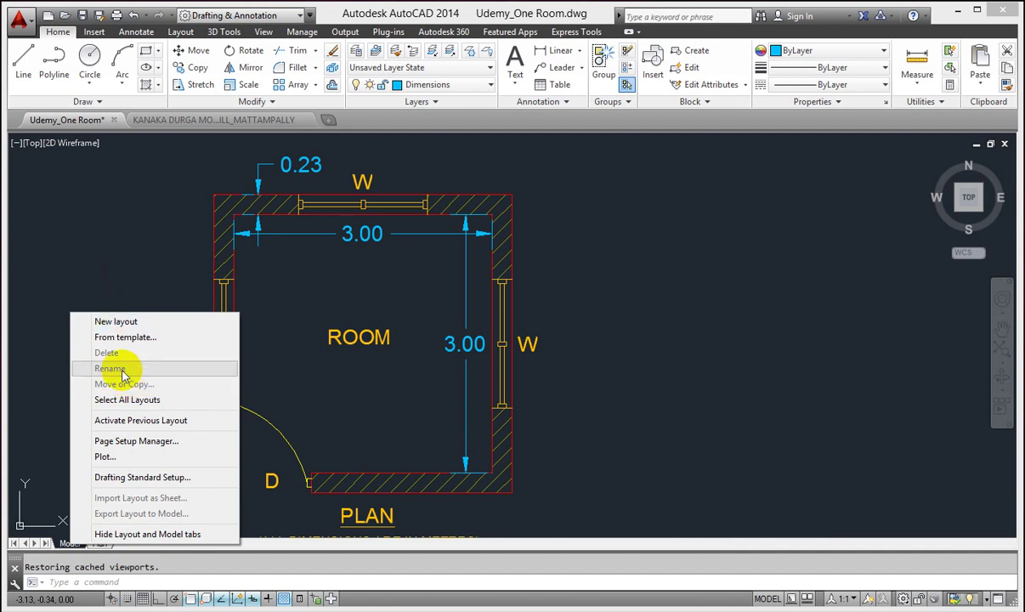
left_click(100, 277)
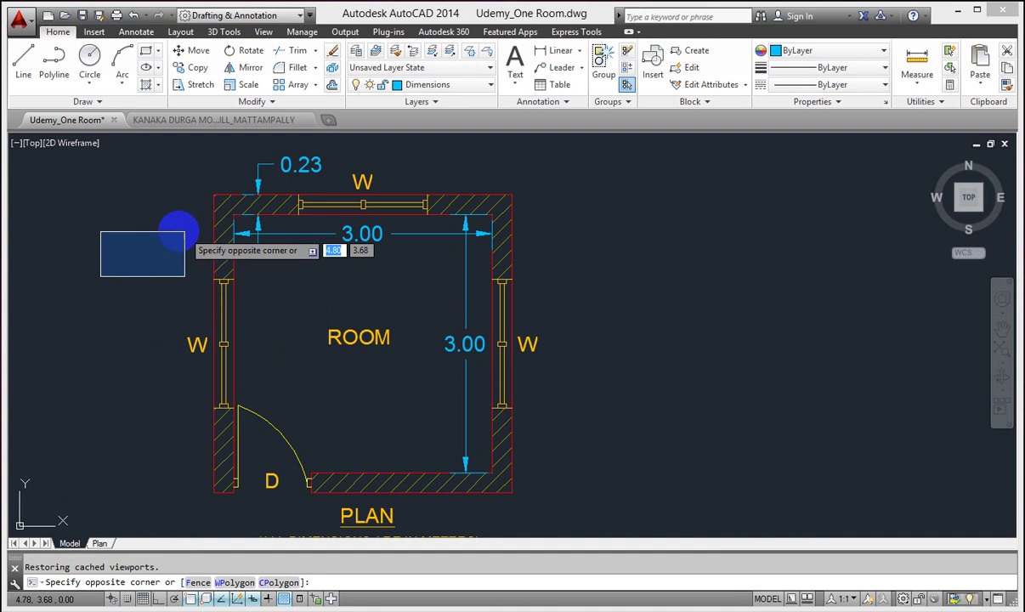
Cancel the stray selection window and return to the Plan layout sheet.
left_click(142, 228)
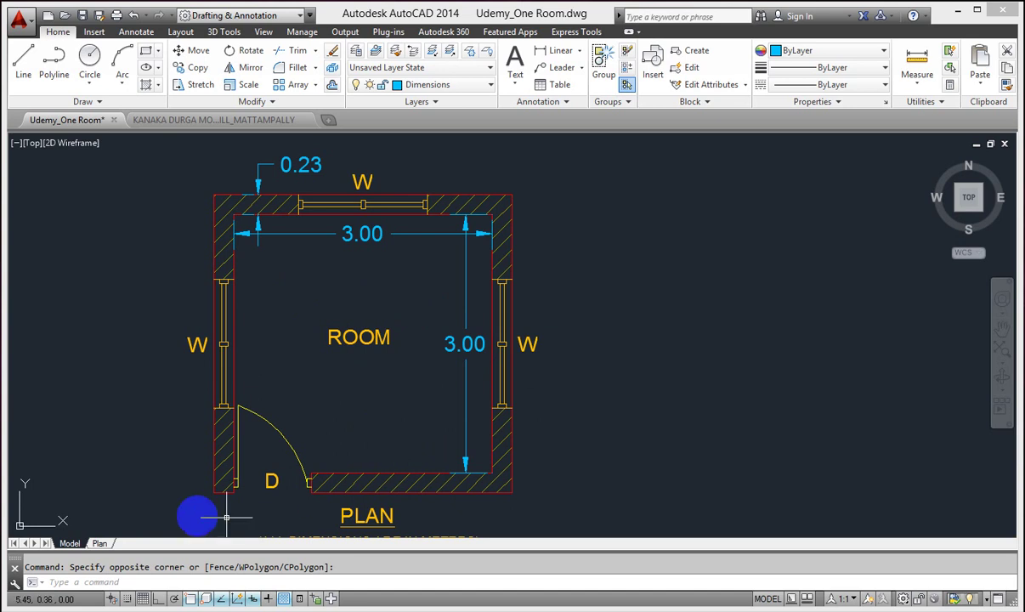
left_click(99, 544)
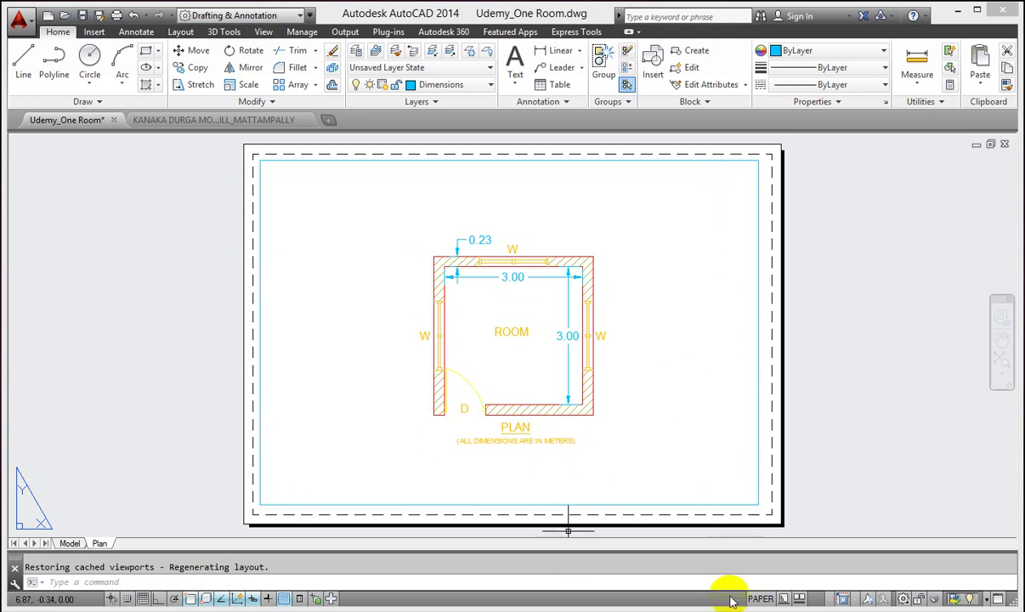
left_click(763, 599)
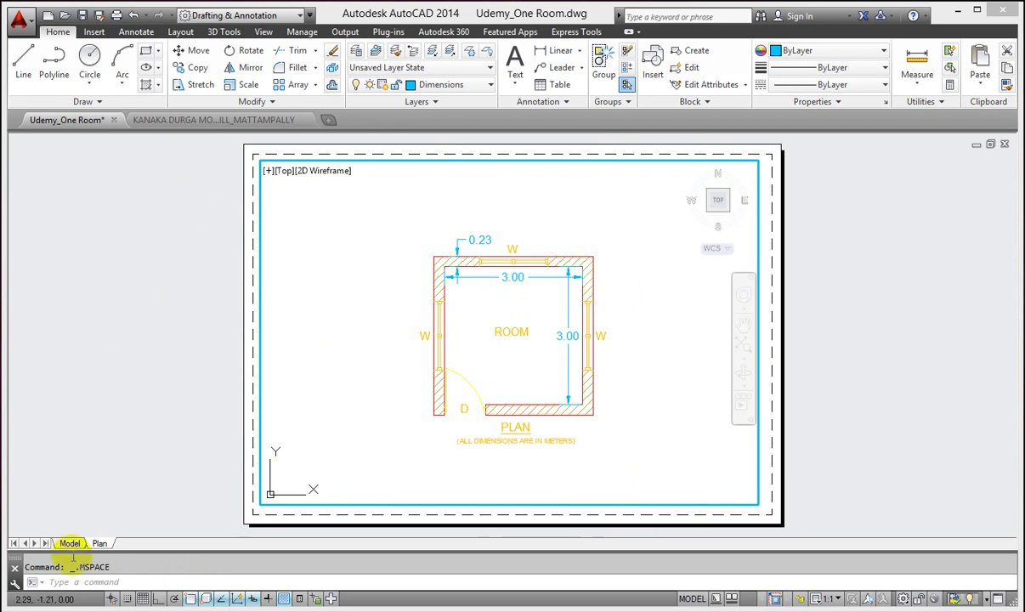
mouse_move(73, 548)
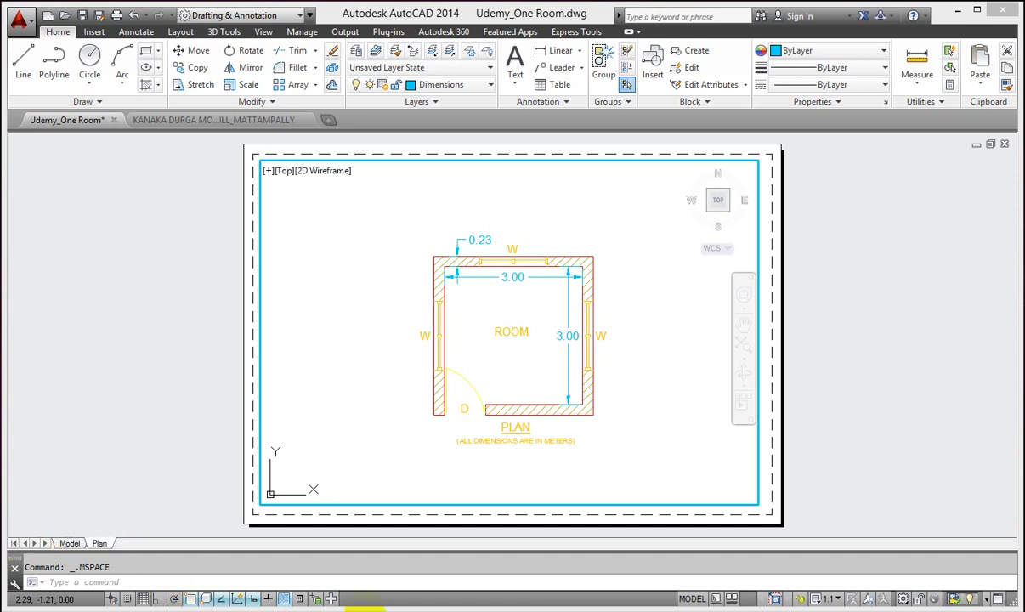
left_click(687, 600)
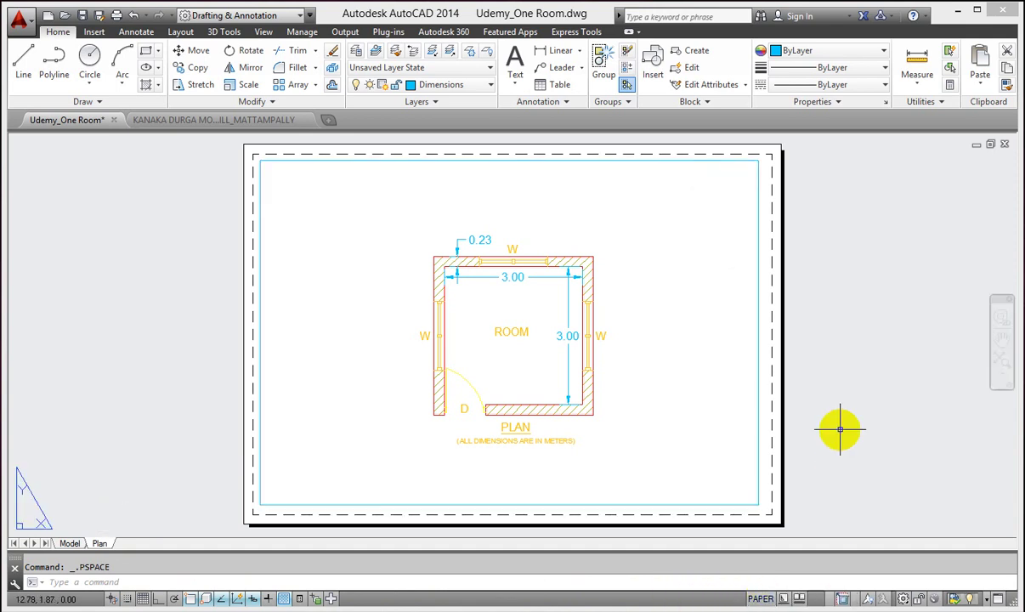
left_click(765, 600)
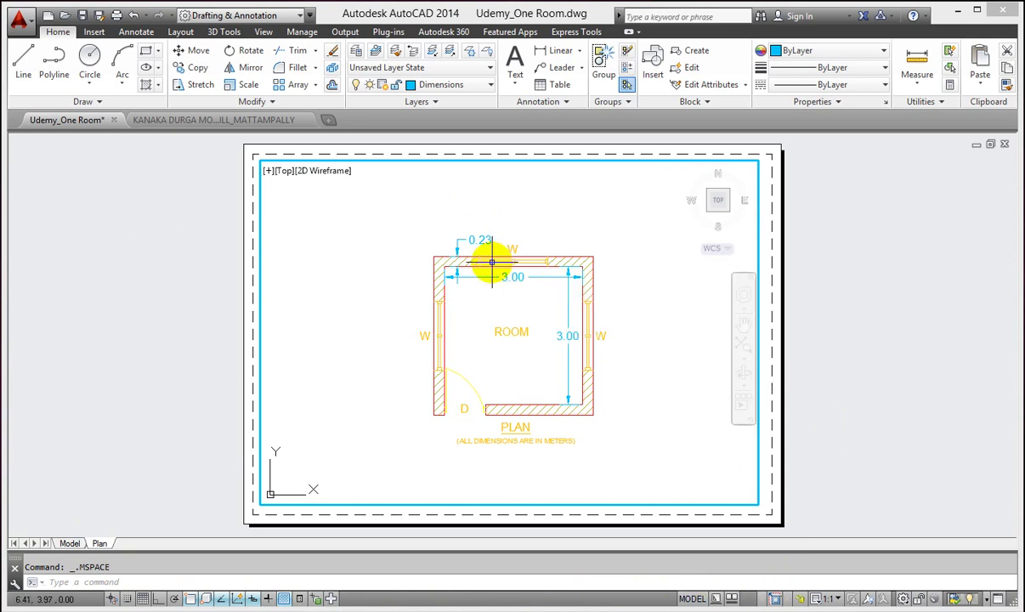
left_click(692, 600)
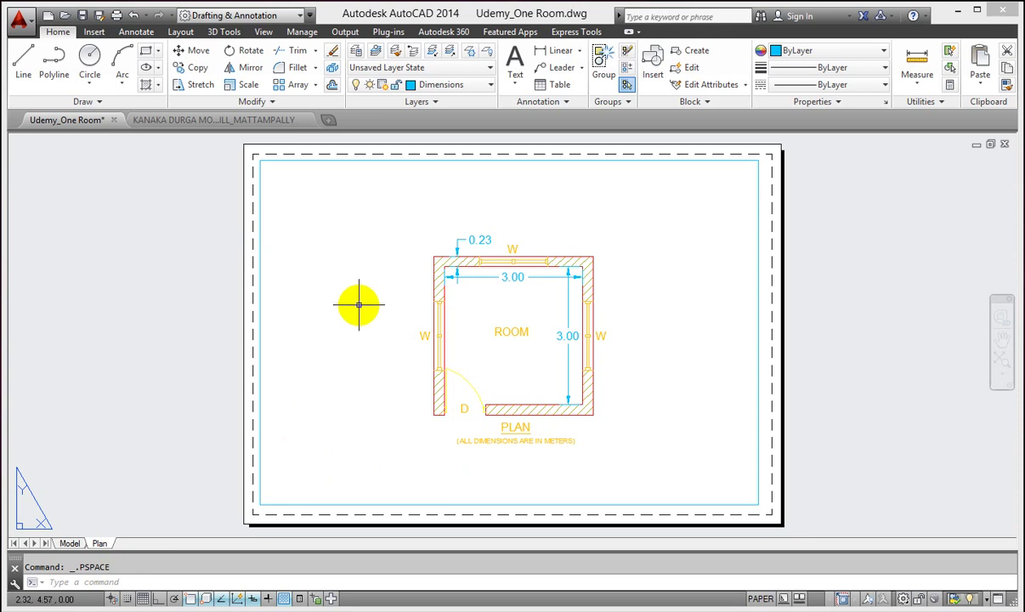
Switch to the KANAKA DURGA rice mill drawing and open its A0_114 x 80 CM_Sheet 1 layout.
left_click(219, 122)
scroll(563, 348, "down", 4)
scroll(486, 490, "up", 4)
scroll(485, 490, "down", 2)
left_click(130, 543)
scroll(637, 438, "down", 5)
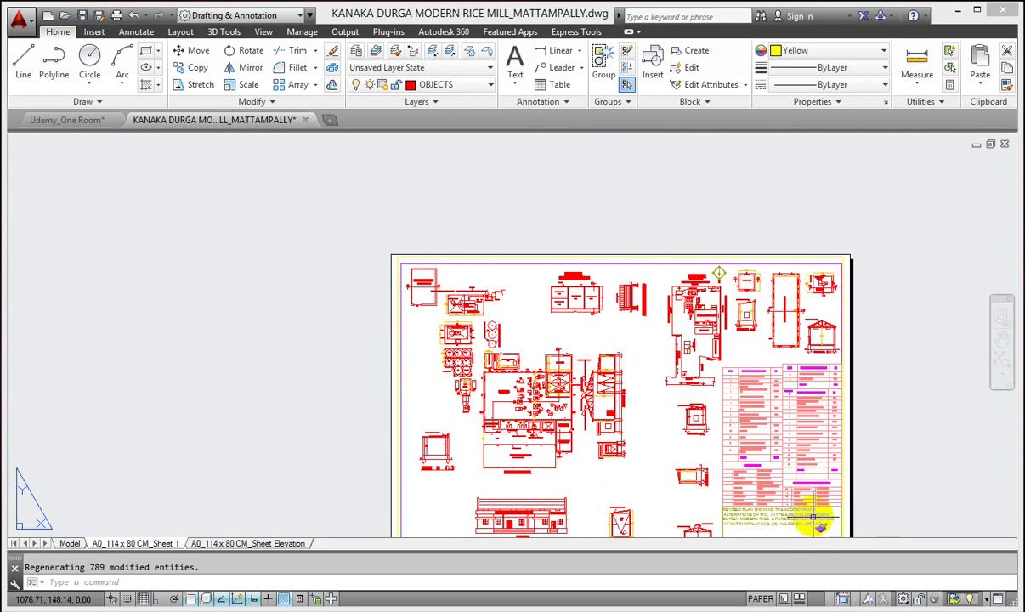
scroll(807, 503, "up", 3)
scroll(807, 503, "down", 2)
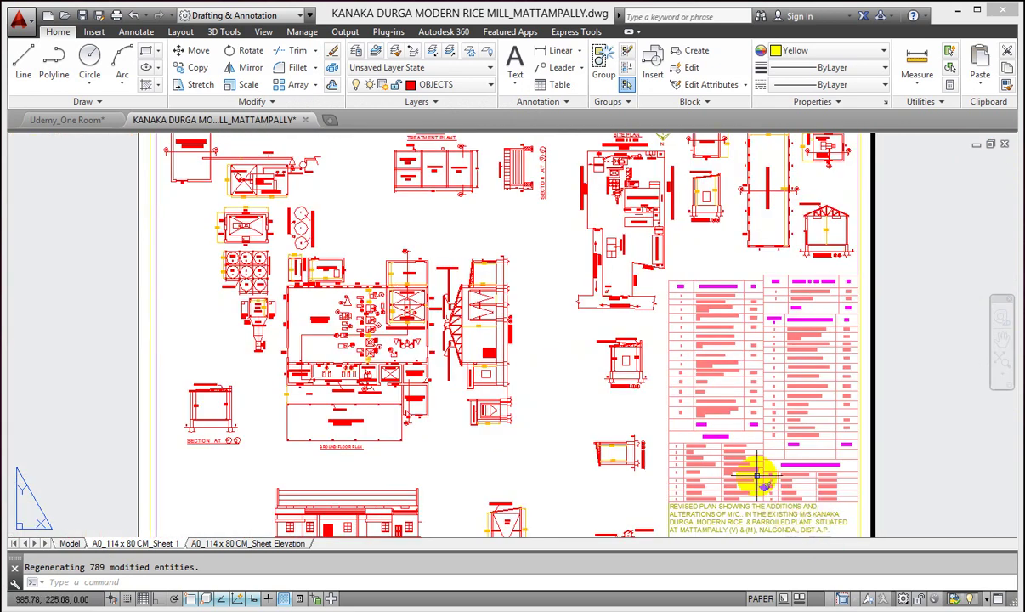
Pan and zoom out until the whole sheet and title block are visible.
type("p")
key("Return")
left_click_drag(738, 493, 670, 394)
scroll(671, 394, "up", 5)
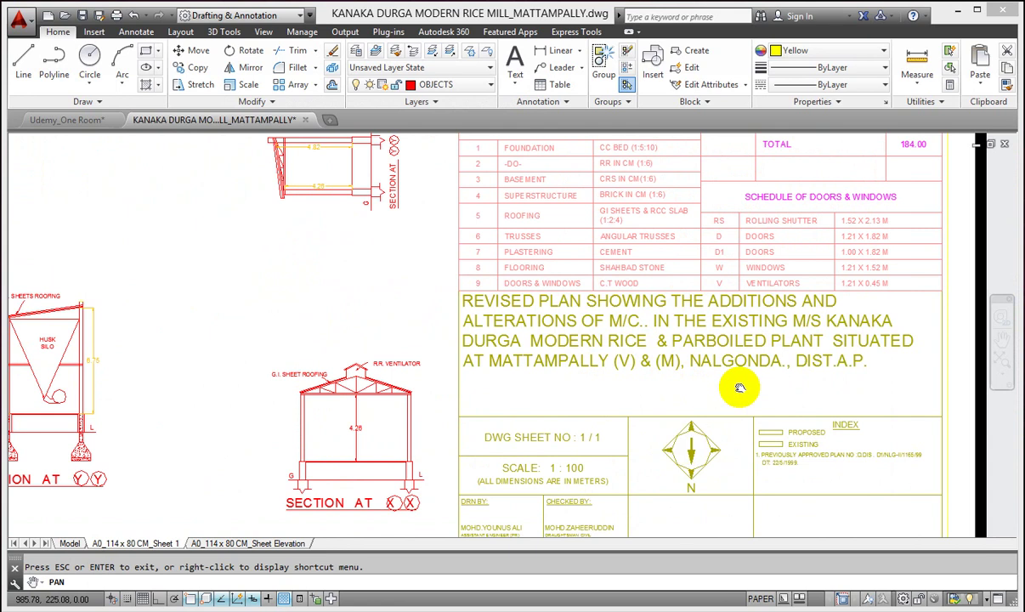
right_click(724, 385)
left_click(768, 394)
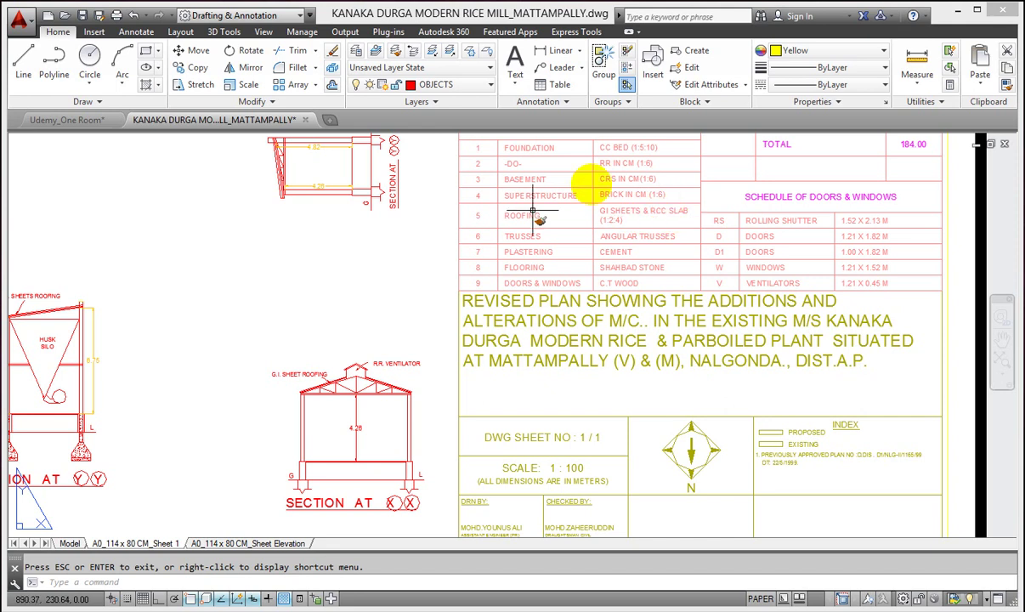
scroll(598, 301, "down", 5)
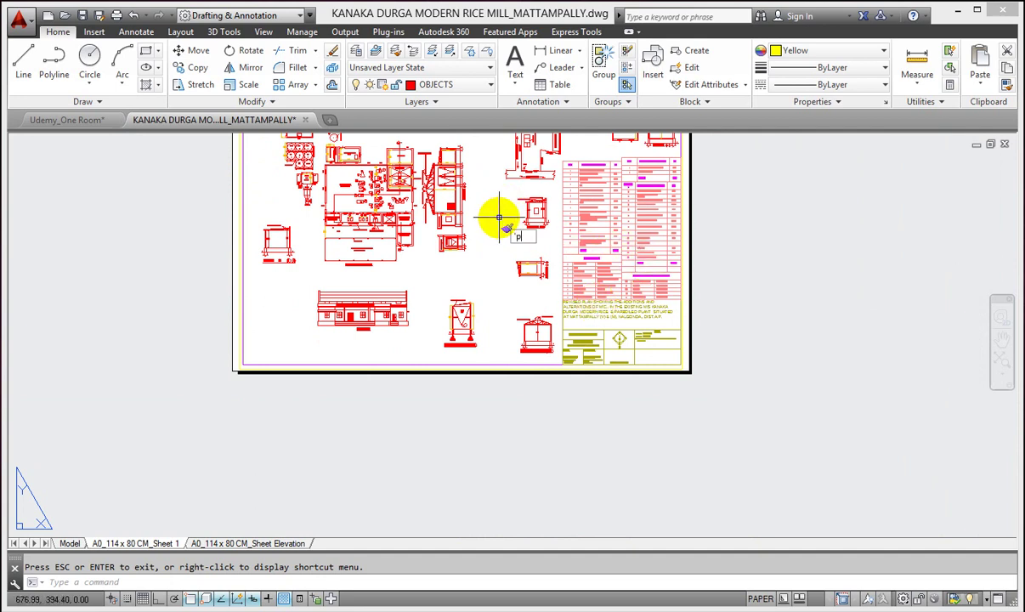
Pan the sheet down and right and zoom to centre the full sheet.
middle_click_drag(499, 218, 511, 367)
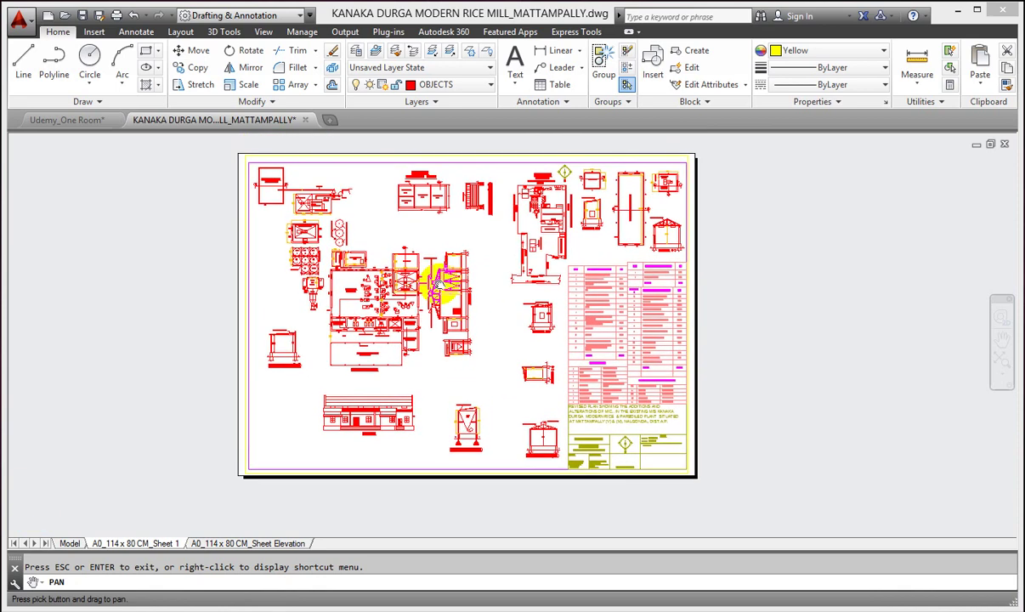
scroll(415, 262, "up", 4)
scroll(415, 262, "down", 1)
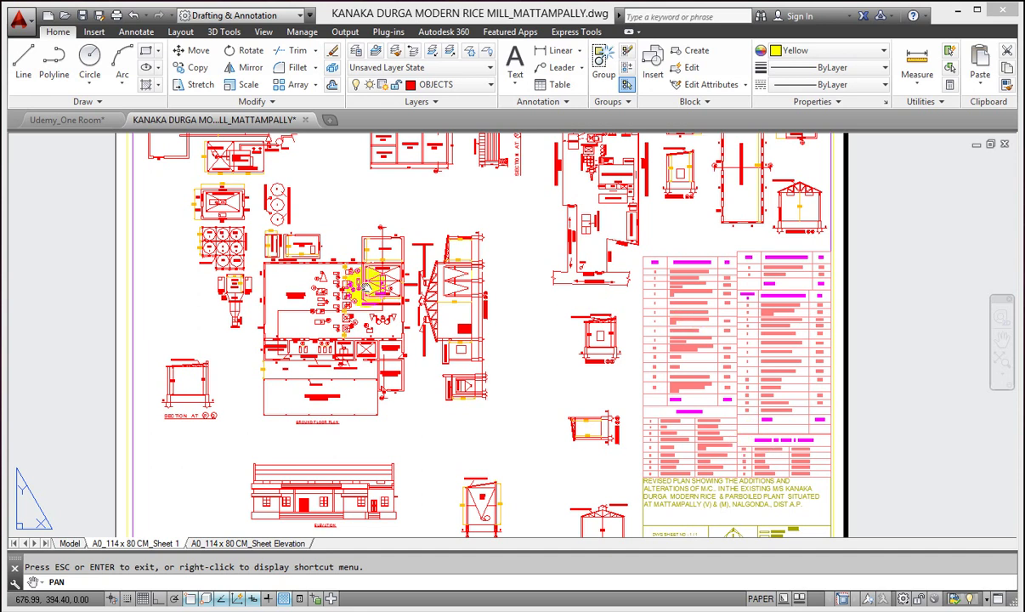
scroll(417, 295, "down", 2)
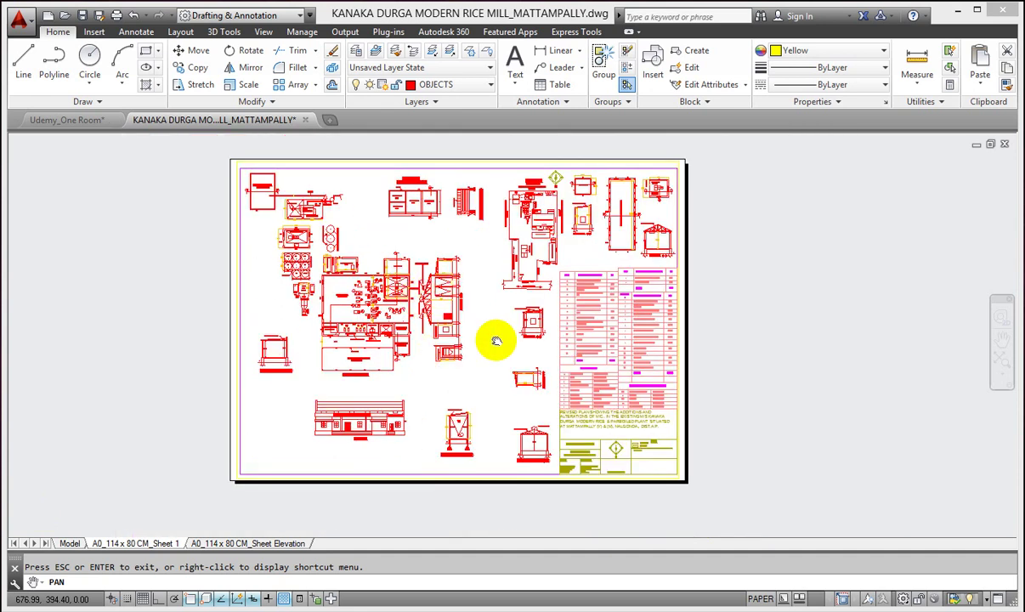
right_click(508, 338)
Finish panning and activate the layout viewport for model-space work (MSPACE).
left_click(521, 345)
double_click(481, 320)
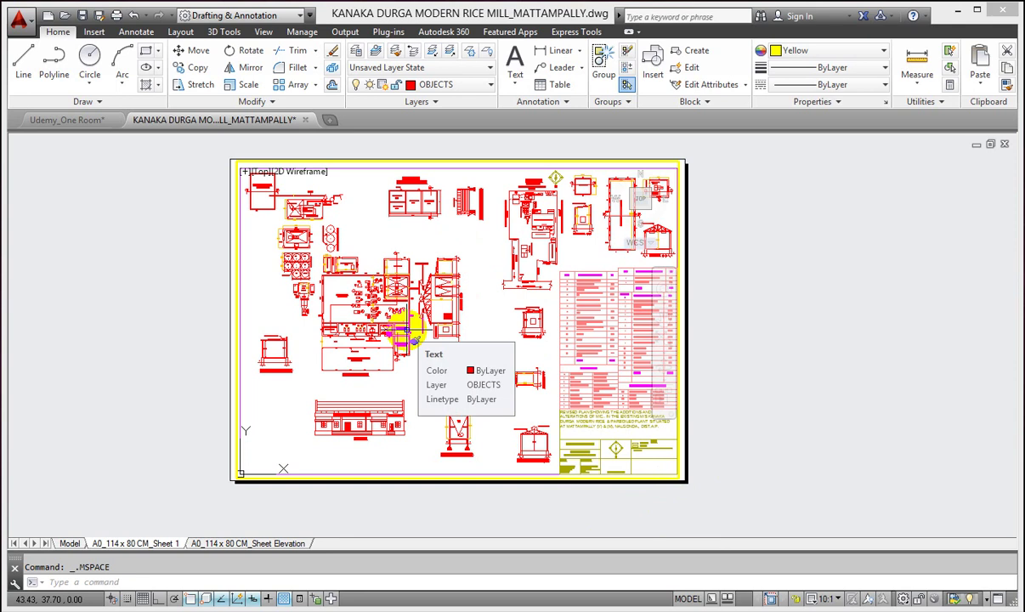
Set the viewport scale to 1:1, then change it to 100:1.
left_click(837, 599)
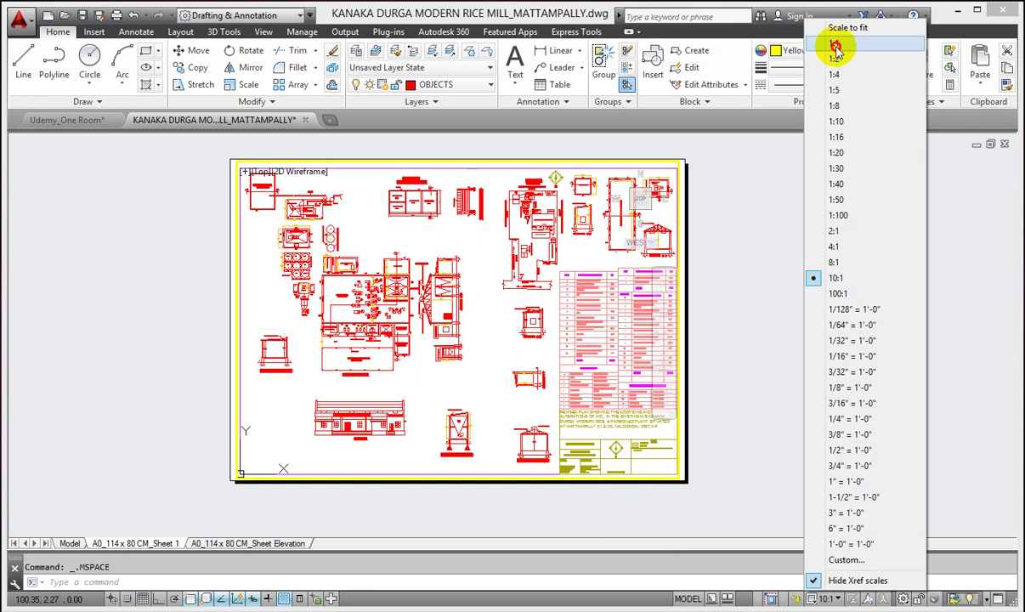
left_click(835, 45)
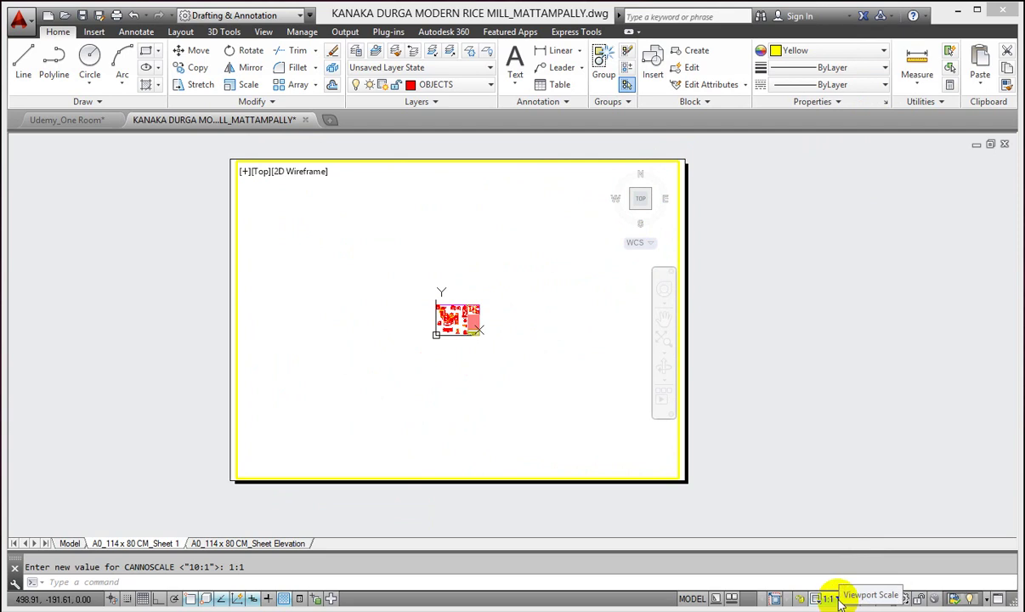
left_click(837, 598)
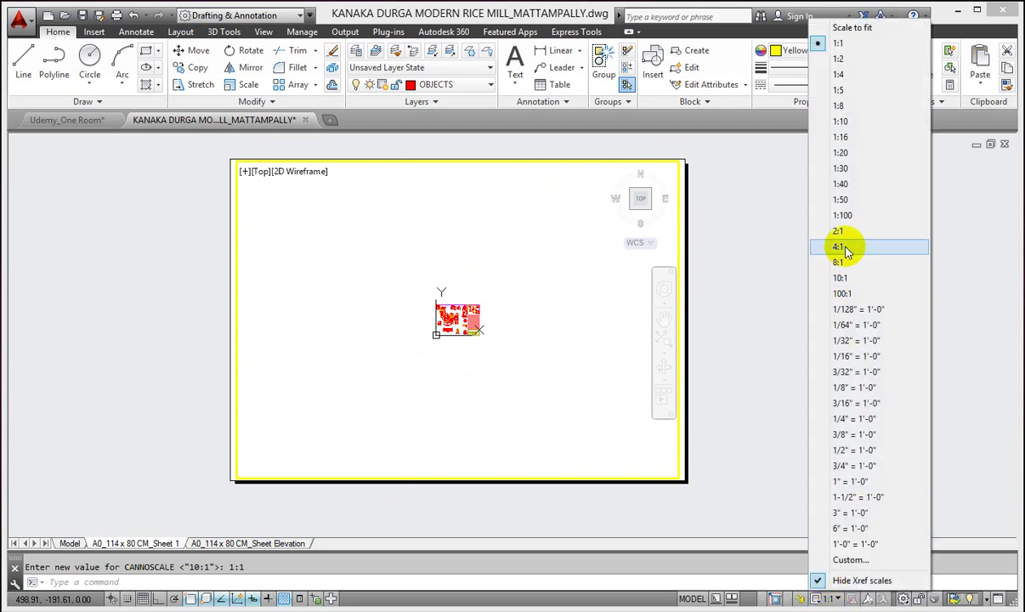
left_click(850, 294)
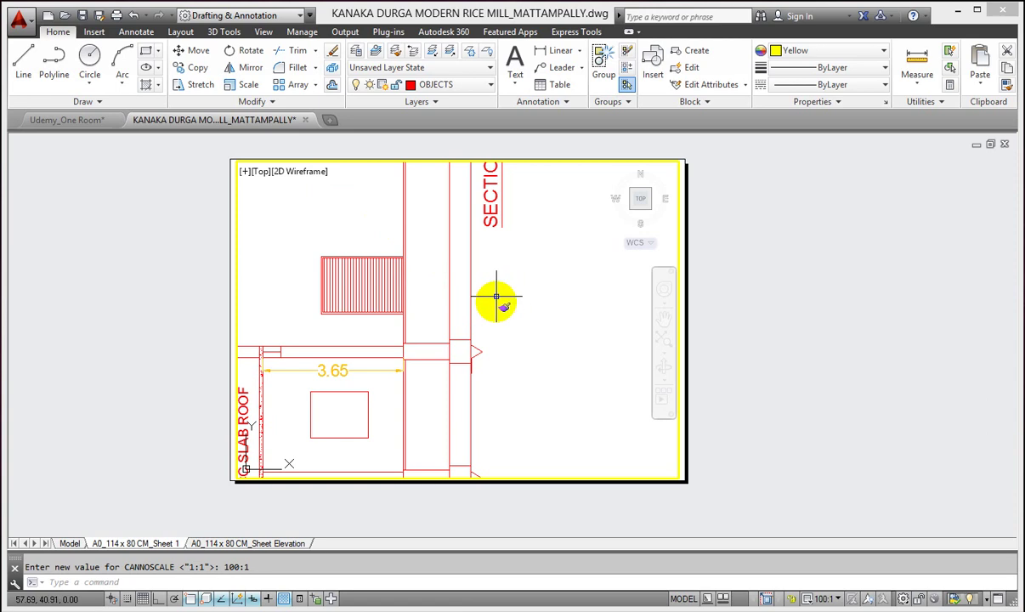
Set the viewport scale to 10:1 and return to paper space.
left_click(825, 598)
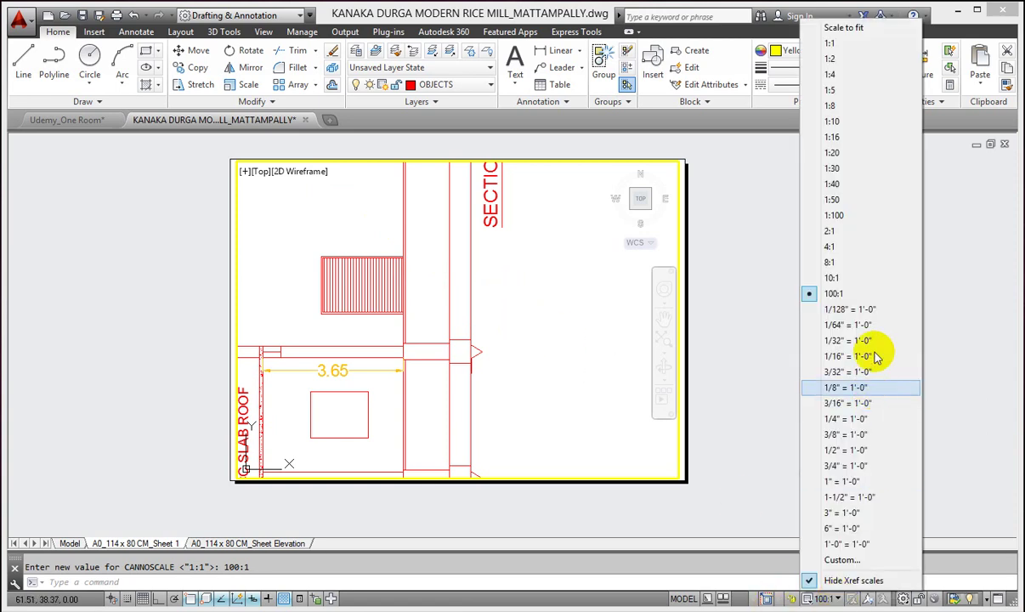
left_click(850, 279)
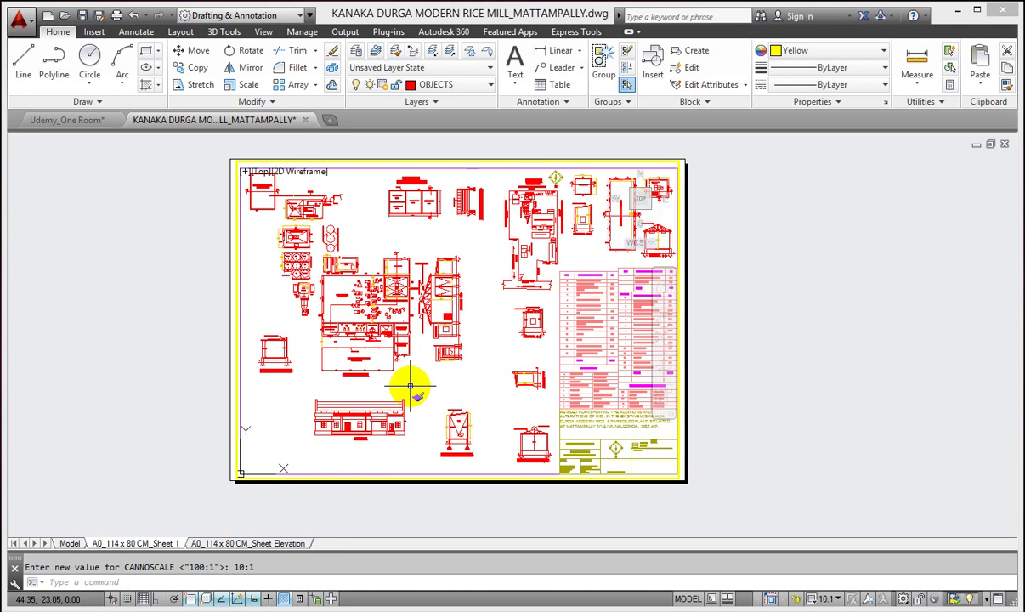
left_click(688, 599)
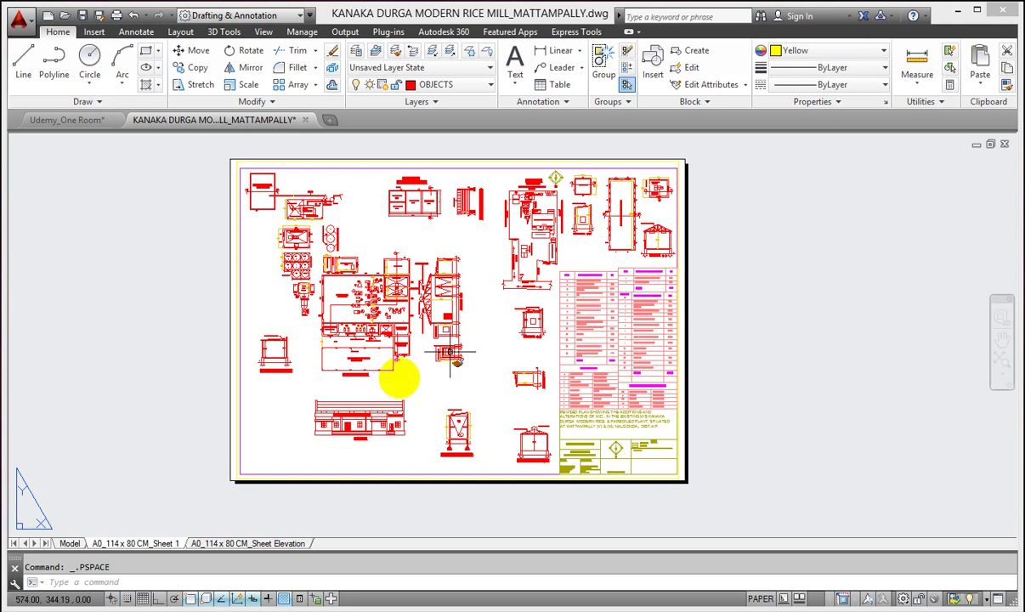
Pass through Model and Sheet 1 to the A0_114 x 80 CM_Sheet Elevation layout.
left_click(69, 543)
left_click(113, 545)
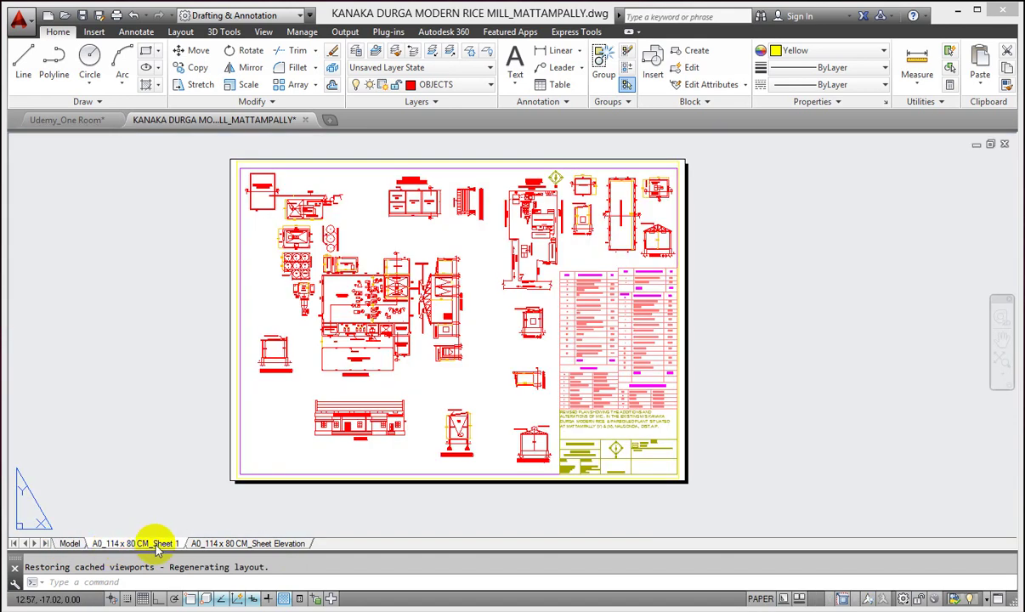
left_click(197, 543)
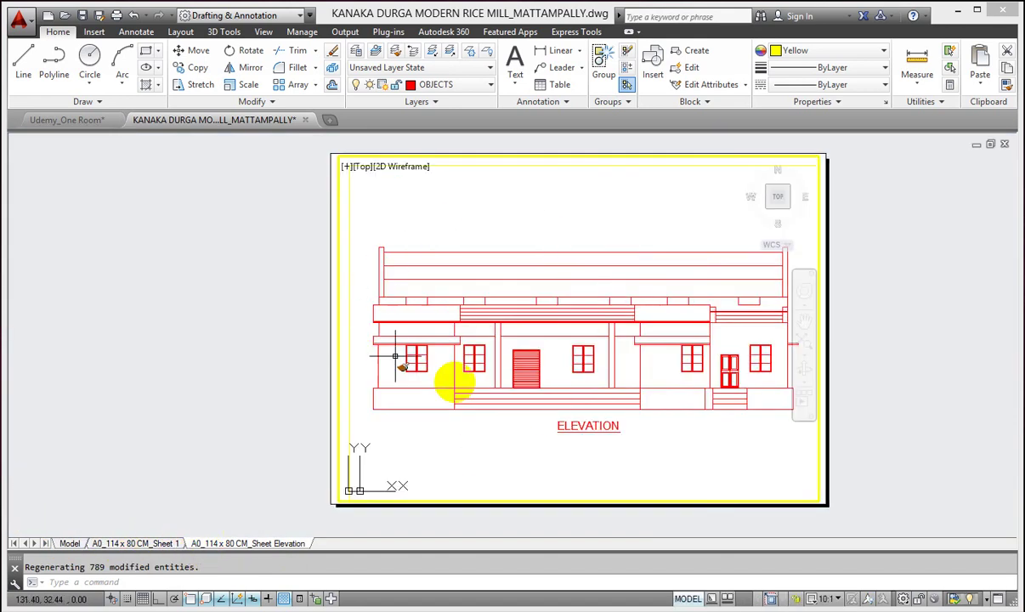
Create a new Layout1 tab, check Sheet 1 and Model, then return to Sheet Elevation.
right_click(261, 545)
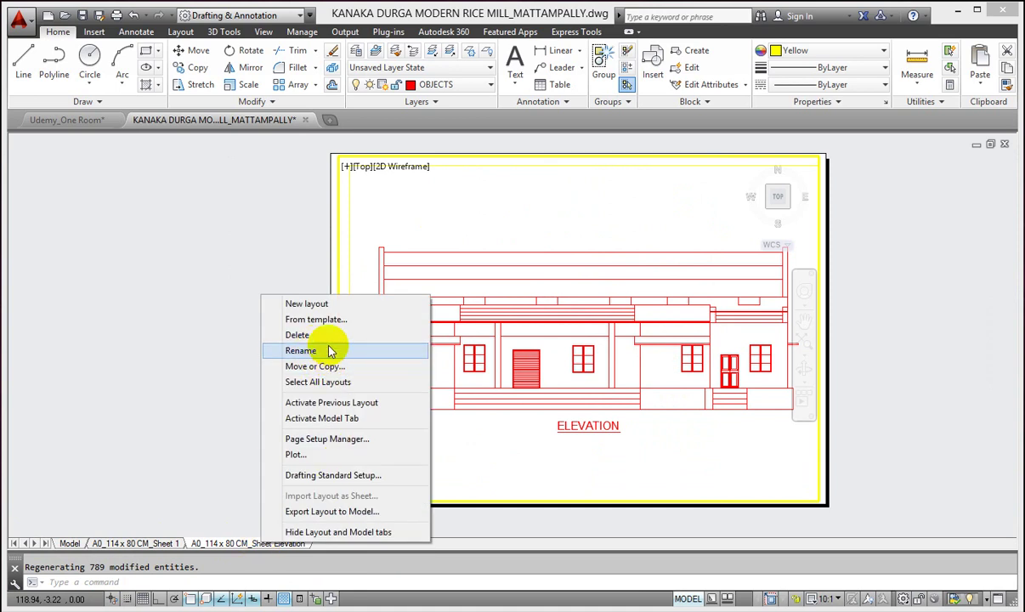
left_click(306, 305)
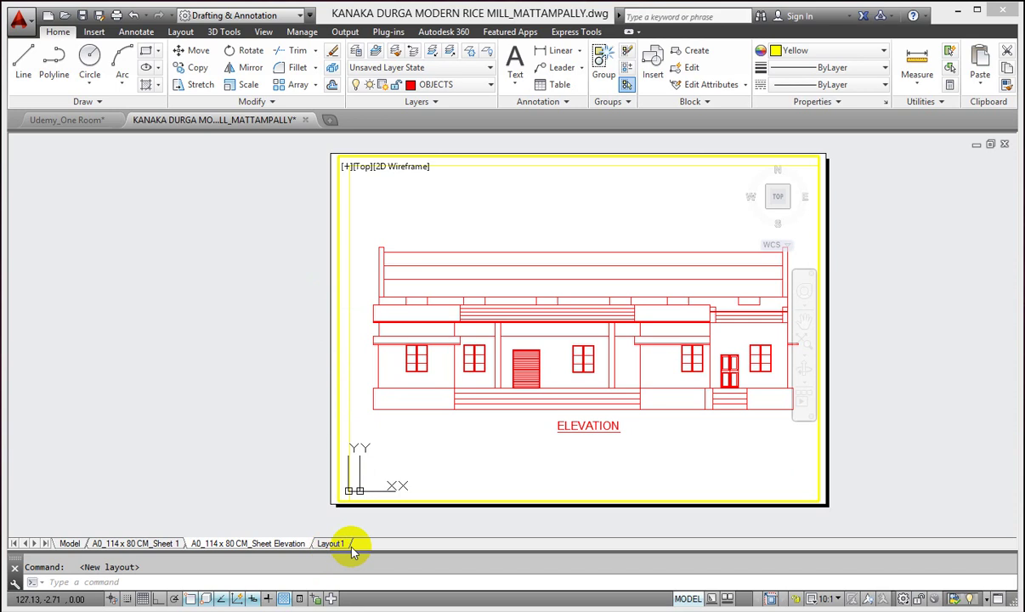
left_click(133, 545)
left_click(69, 543)
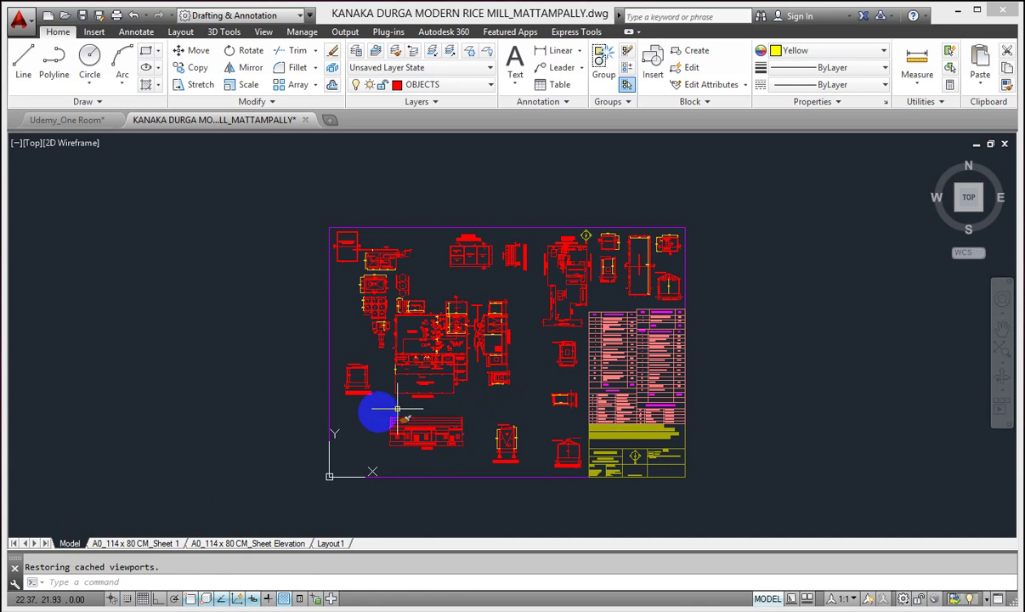
left_click(224, 545)
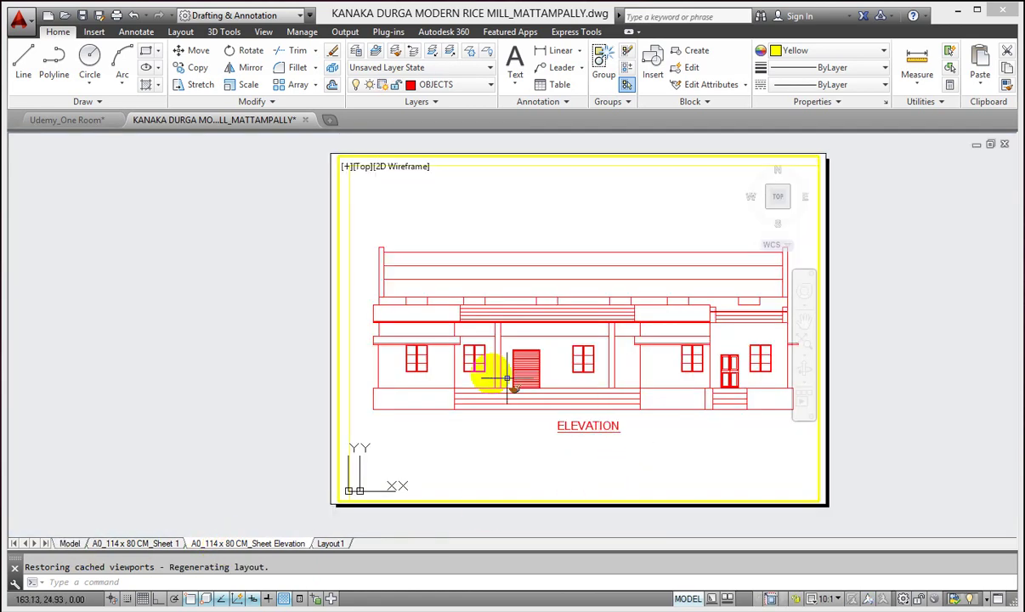